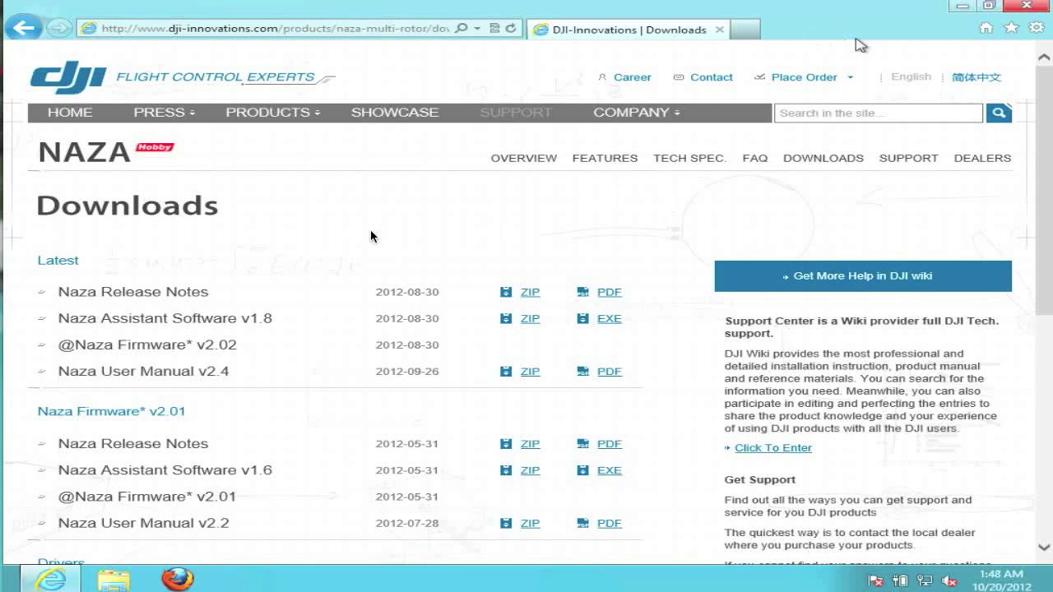
Examine the Naza downloads page for the latest assistant software and the DJI driver installer, and look over the product list.
scroll(371, 237, "down", 1)
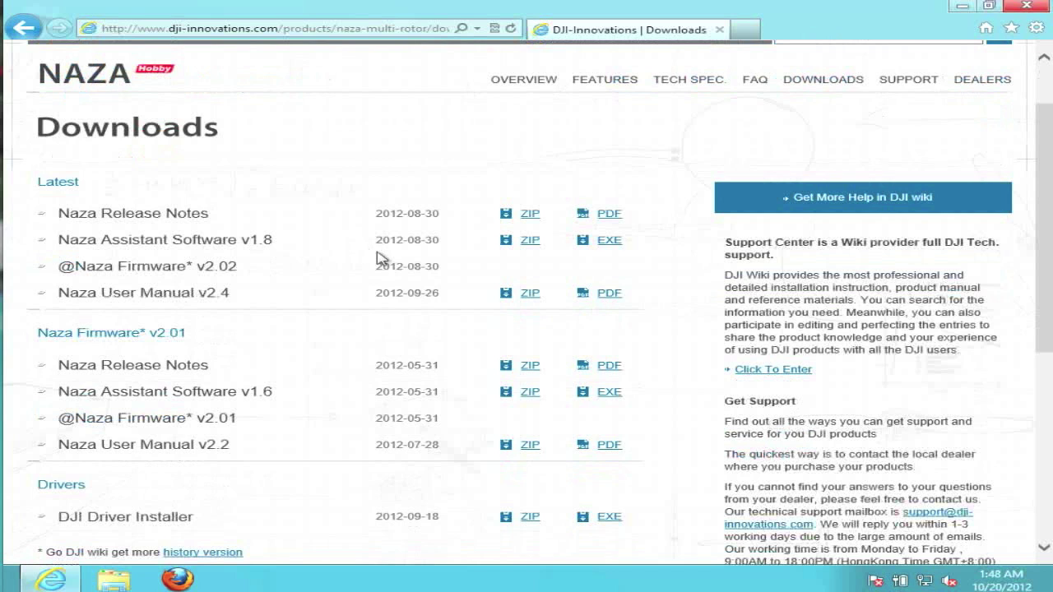
scroll(376, 259, "up", 1)
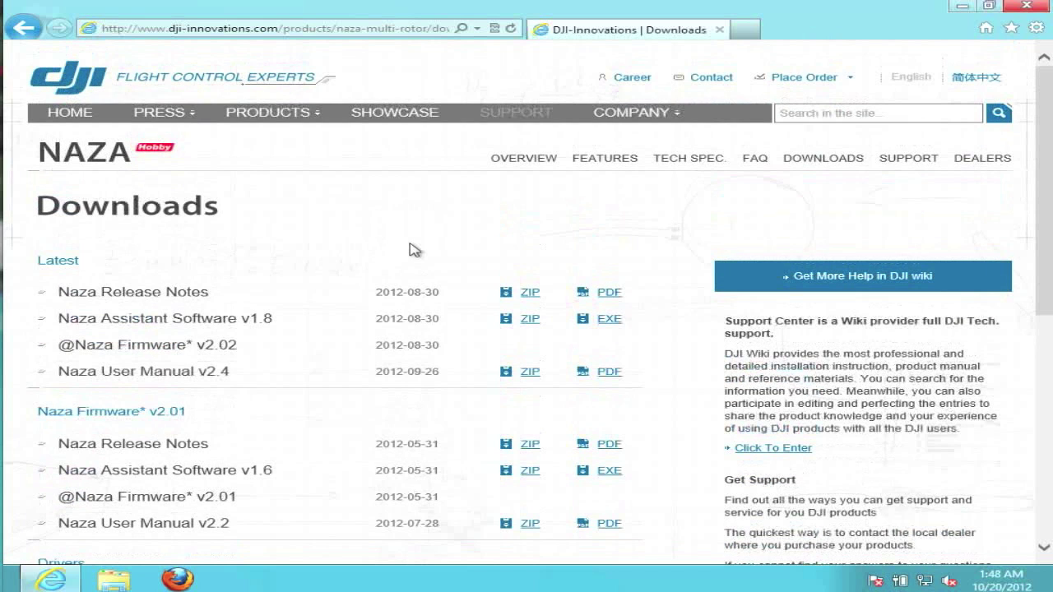
scroll(414, 250, "down", 2)
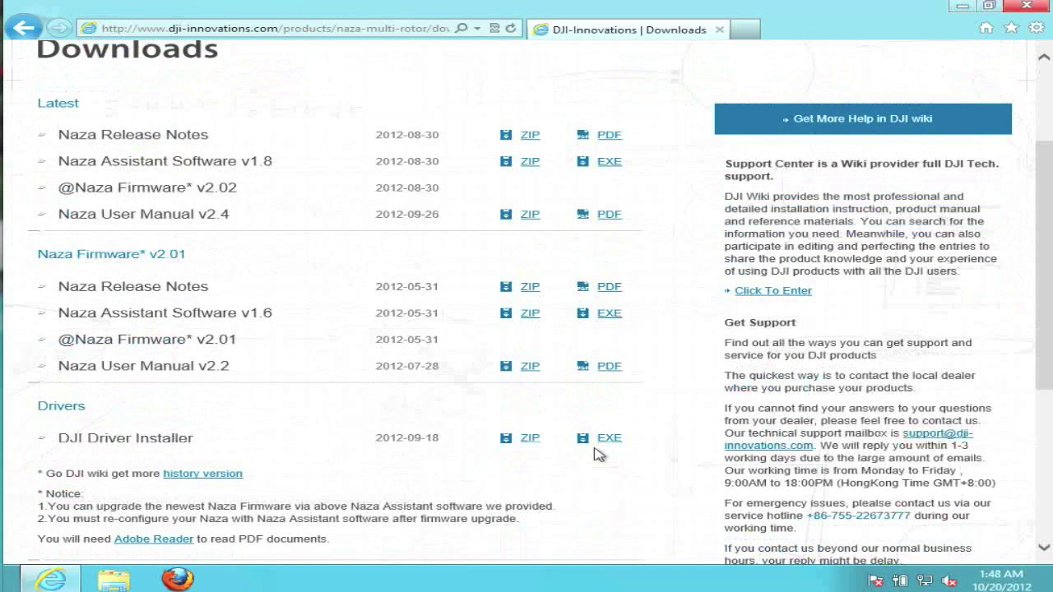
scroll(609, 270, "up", 2)
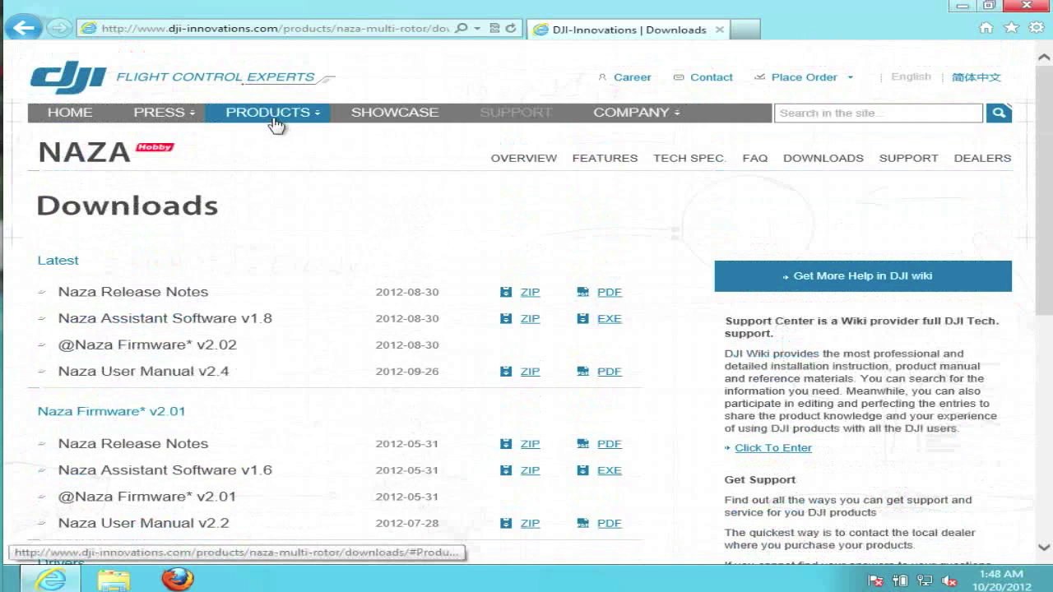
mouse_move(276, 123)
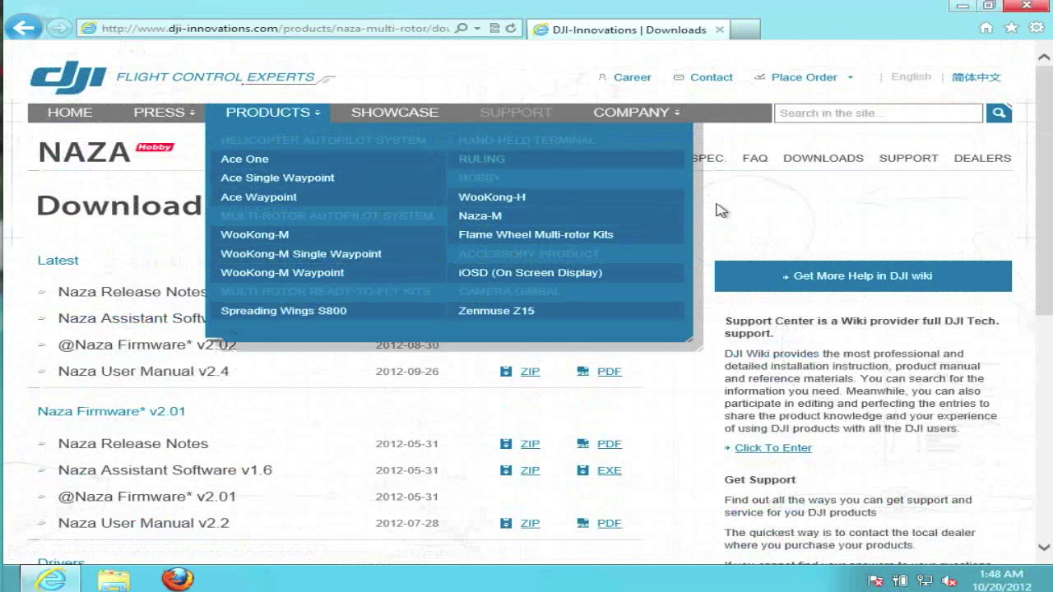
scroll(716, 208, "down", 6)
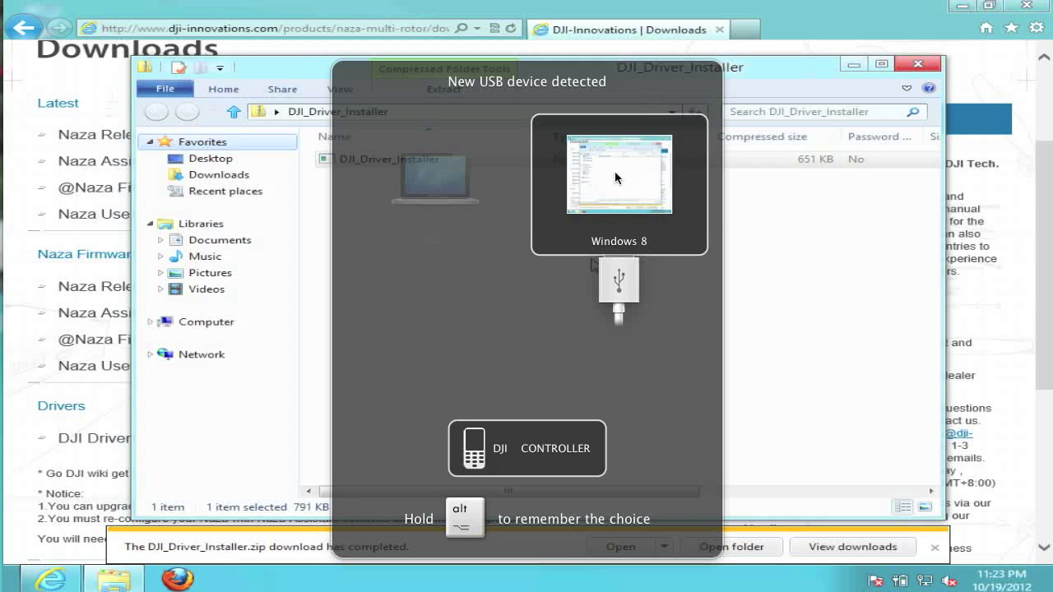
Connect the DJI controller to Windows 8 and run DJI_Driver_Installer, confirming that the main controller is powered up and connected.
left_click(615, 171)
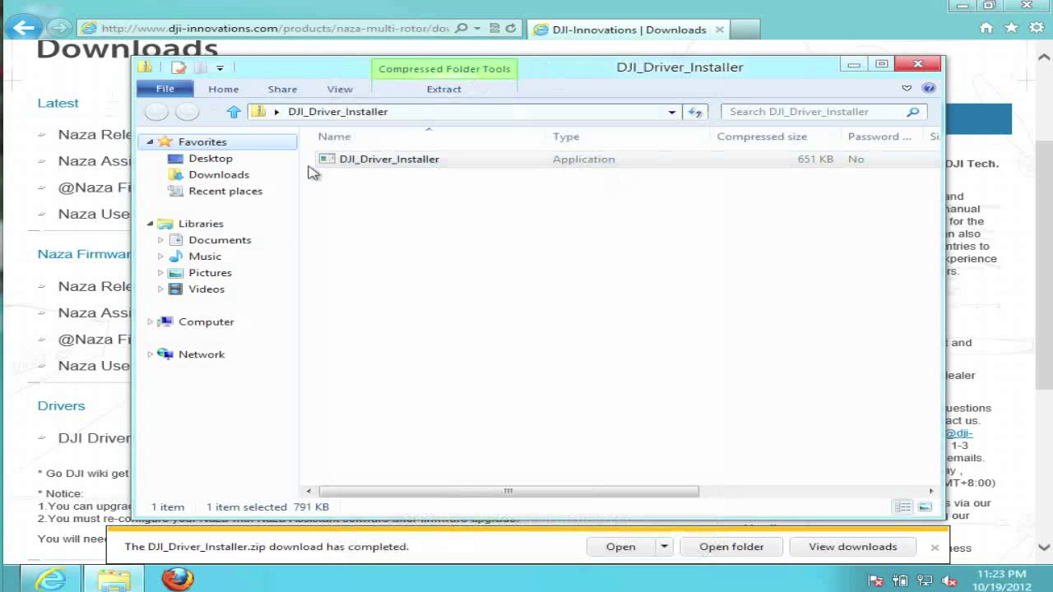
left_click(327, 164)
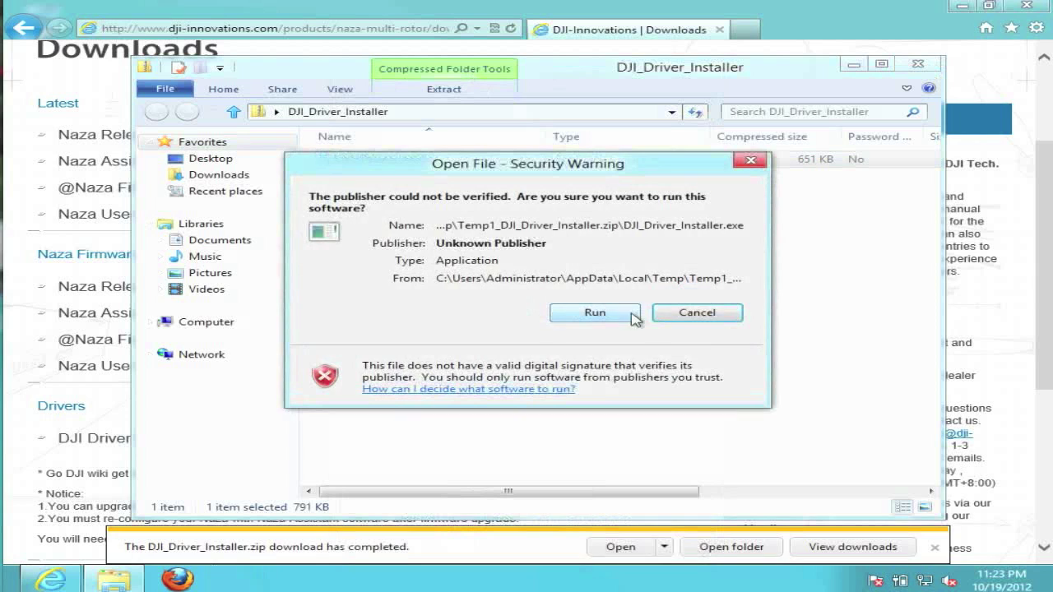
left_click(623, 318)
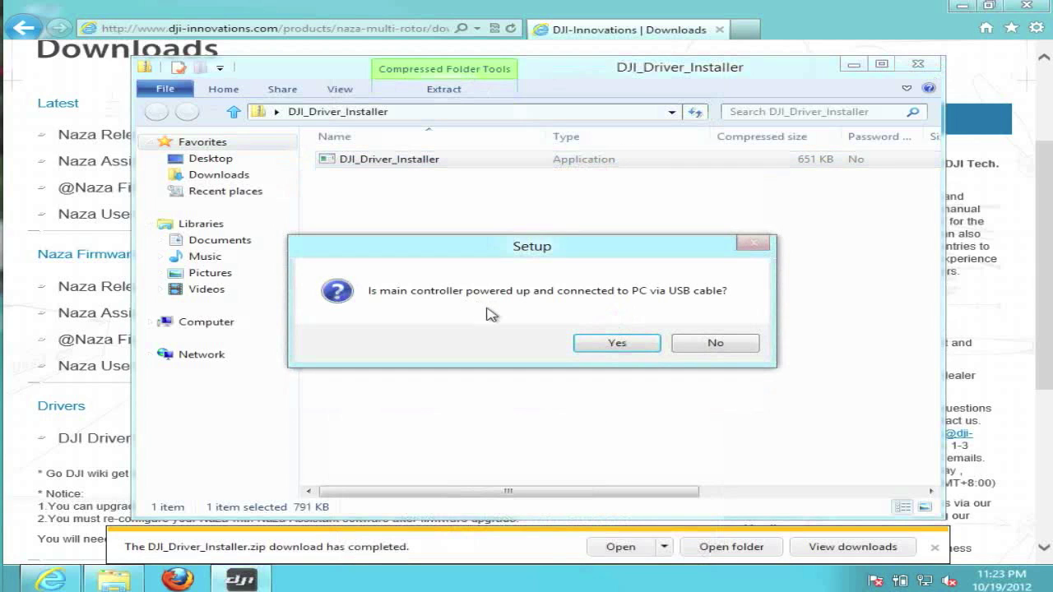
left_click(622, 349)
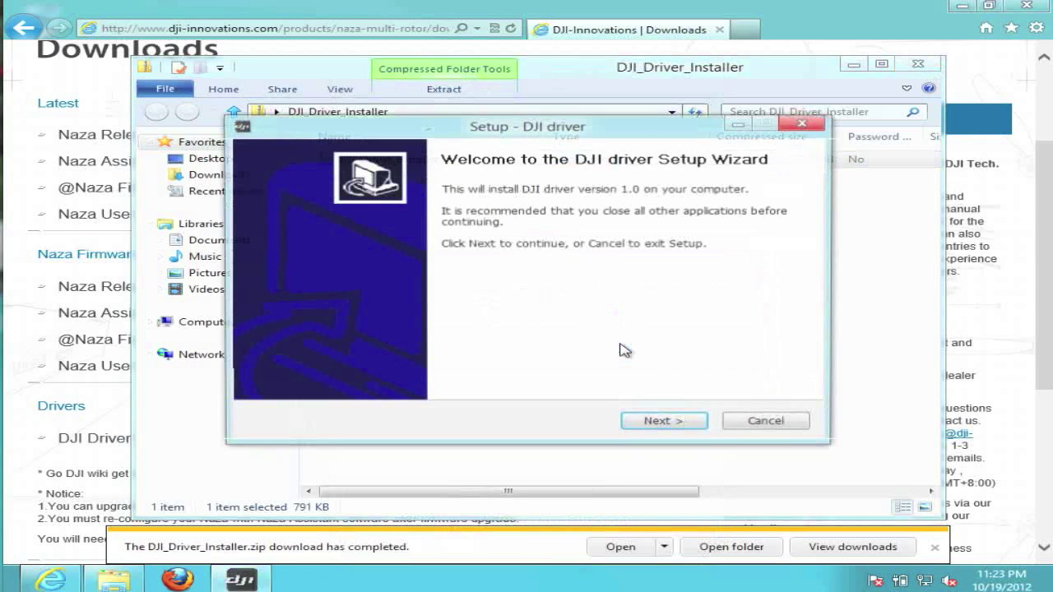
Start installing the DJI driver in the default folder C:\Program Files\DJI Product\DJI driver1.0.
left_click(660, 424)
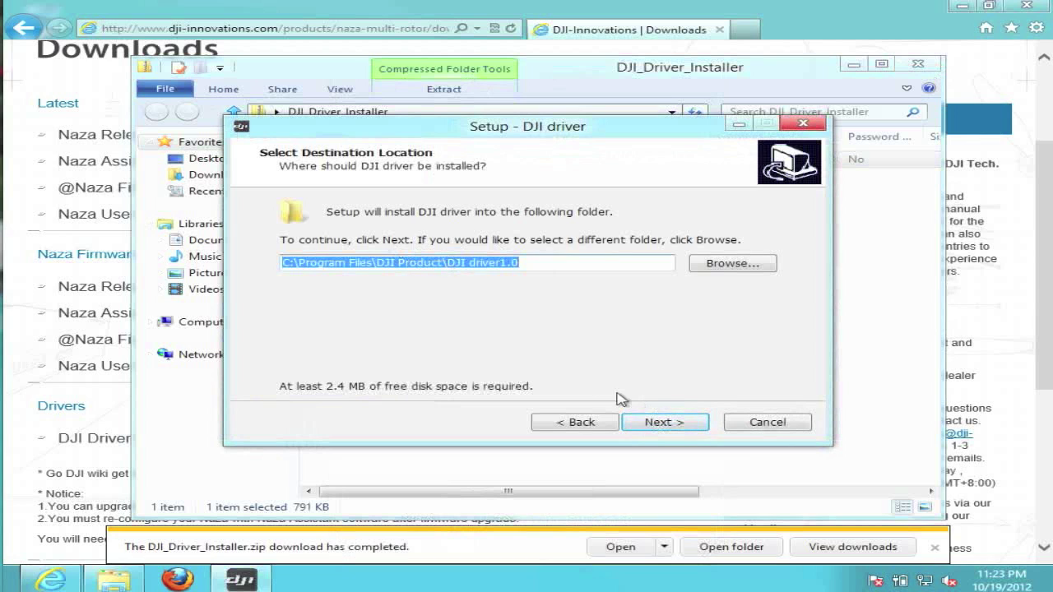
left_click(651, 424)
left_click(652, 426)
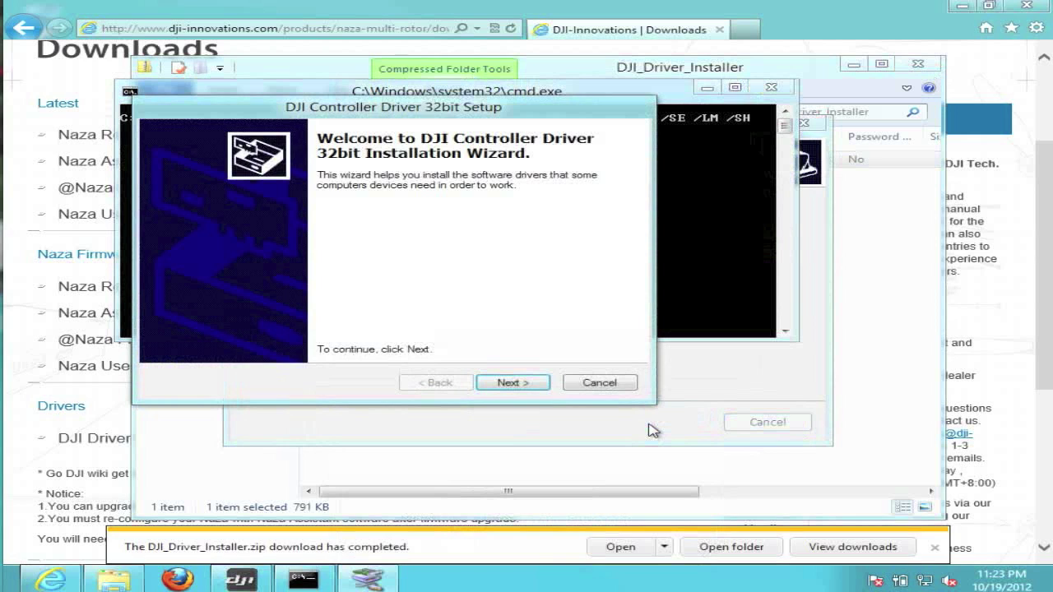
Install the DJI Controller Driver 32bit, allowing the unverified driver software, and finish both driver setup wizards.
left_click(511, 382)
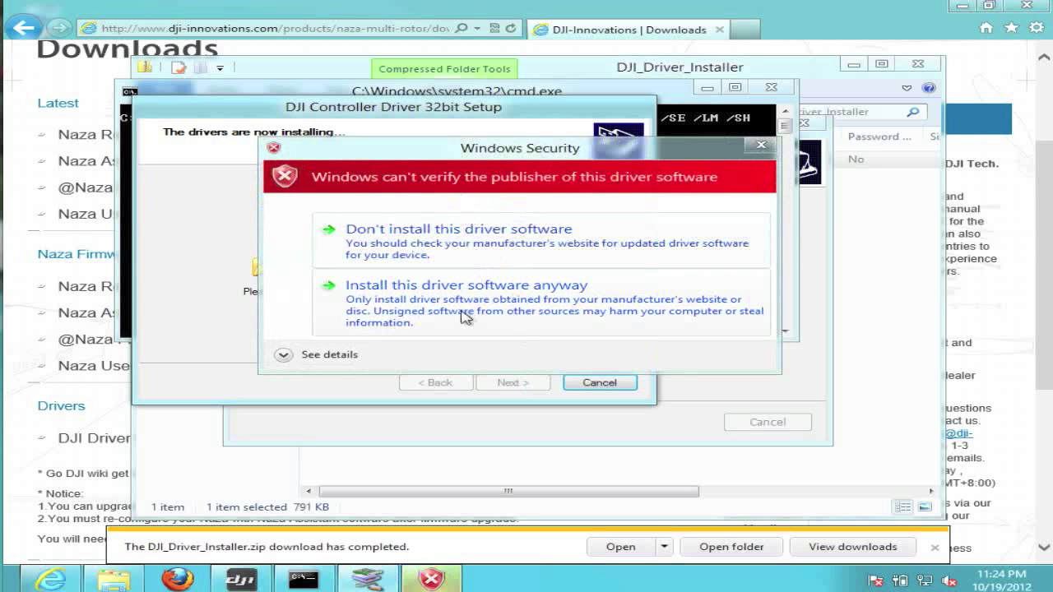
left_click(512, 307)
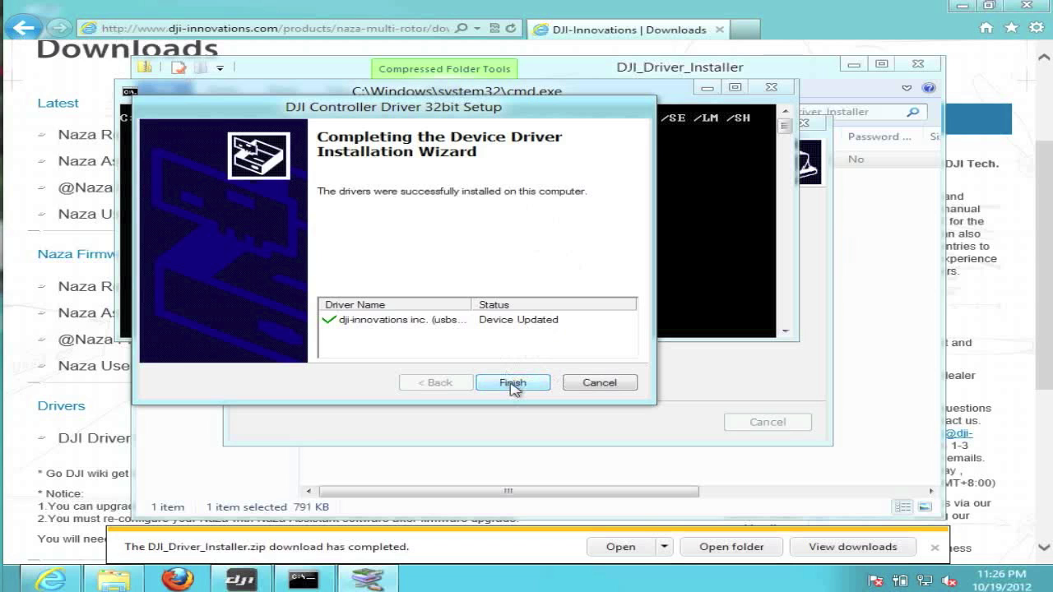
left_click(511, 384)
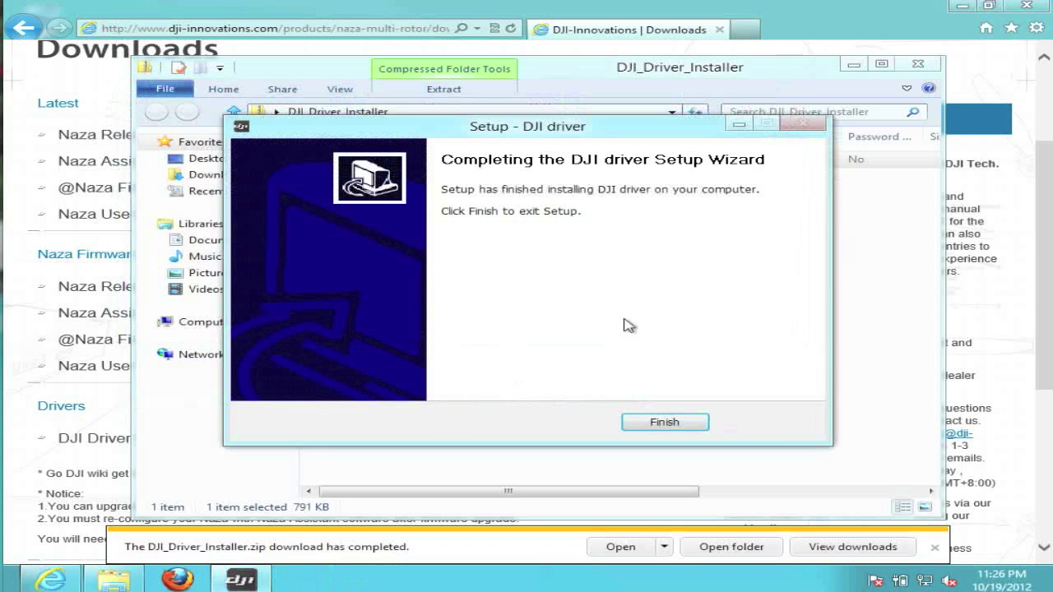
left_click(665, 420)
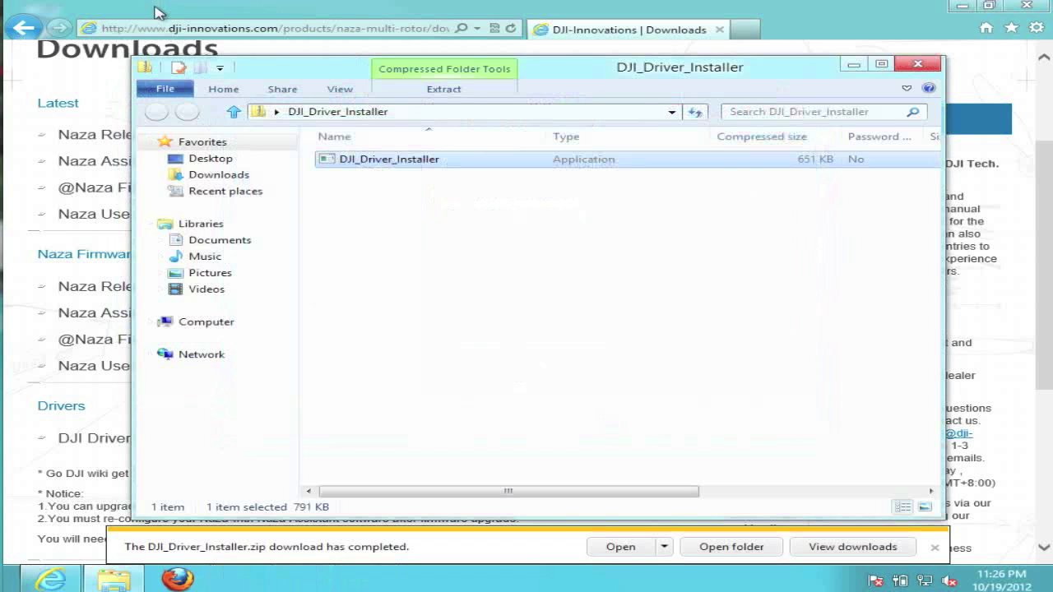
Return to the Naza downloads page, download the EXE of Naza Assistant Software v1.8 and run it despite the unverified publisher.
left_click(159, 13)
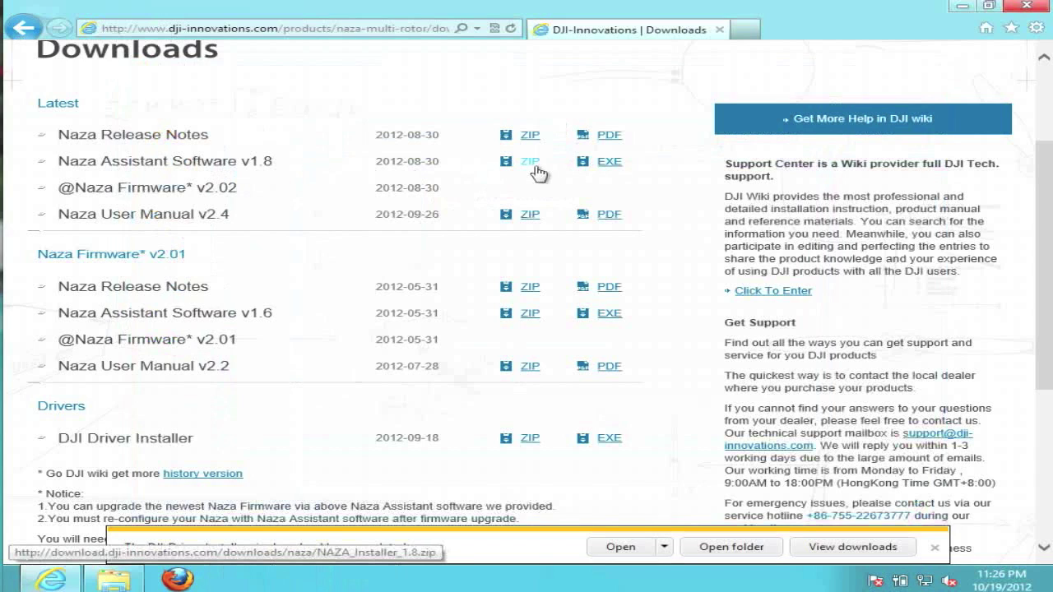
left_click(606, 171)
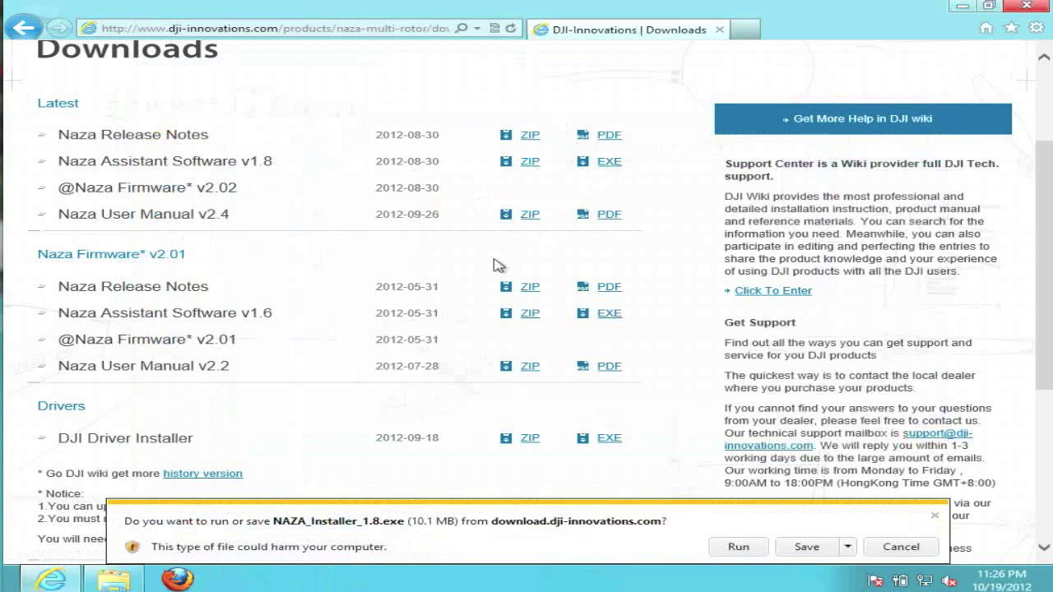
left_click(741, 547)
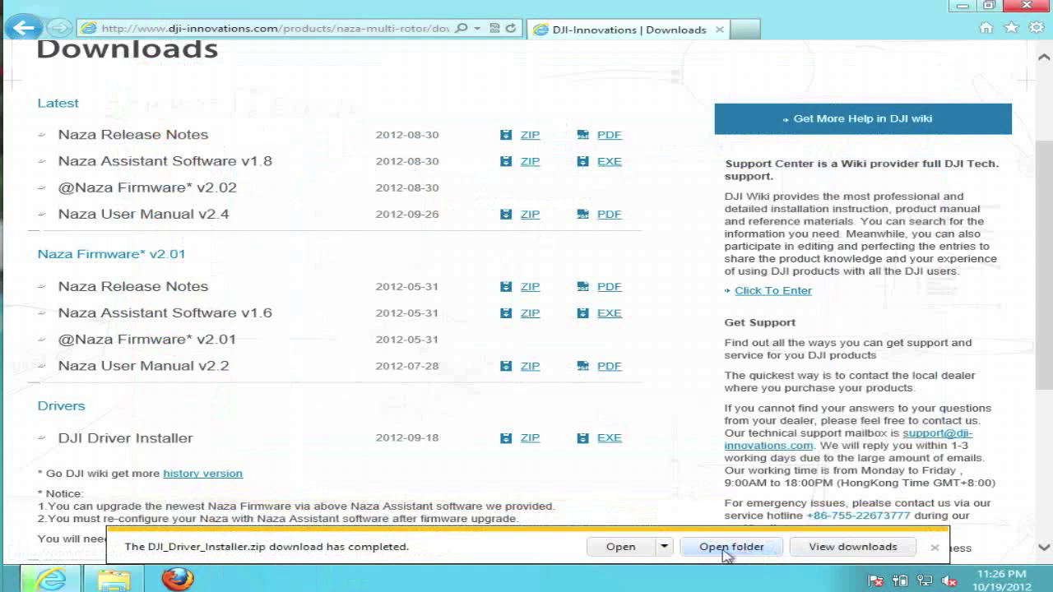
left_click(936, 549)
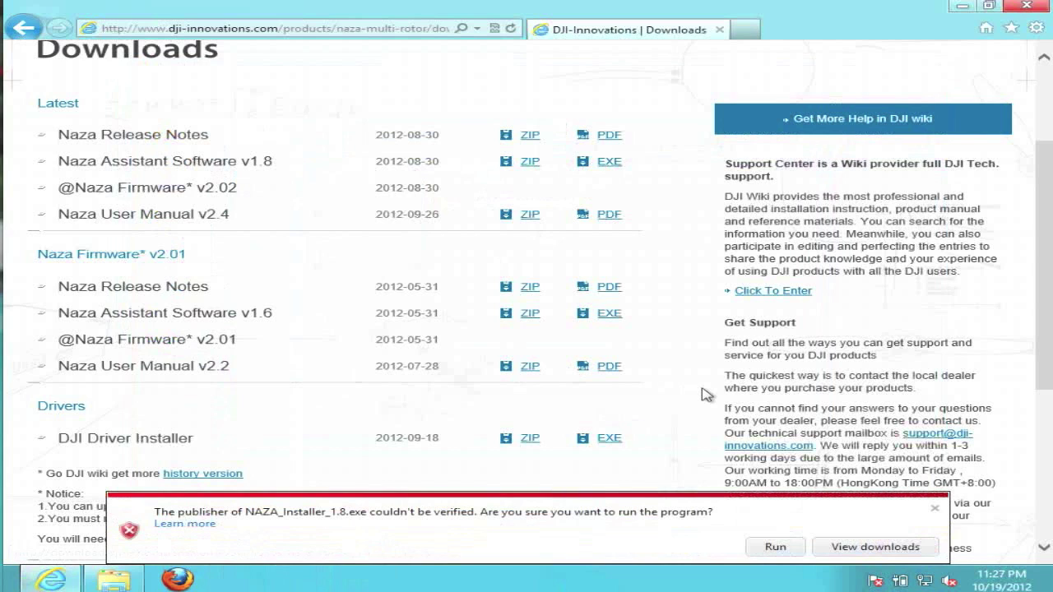
left_click(775, 547)
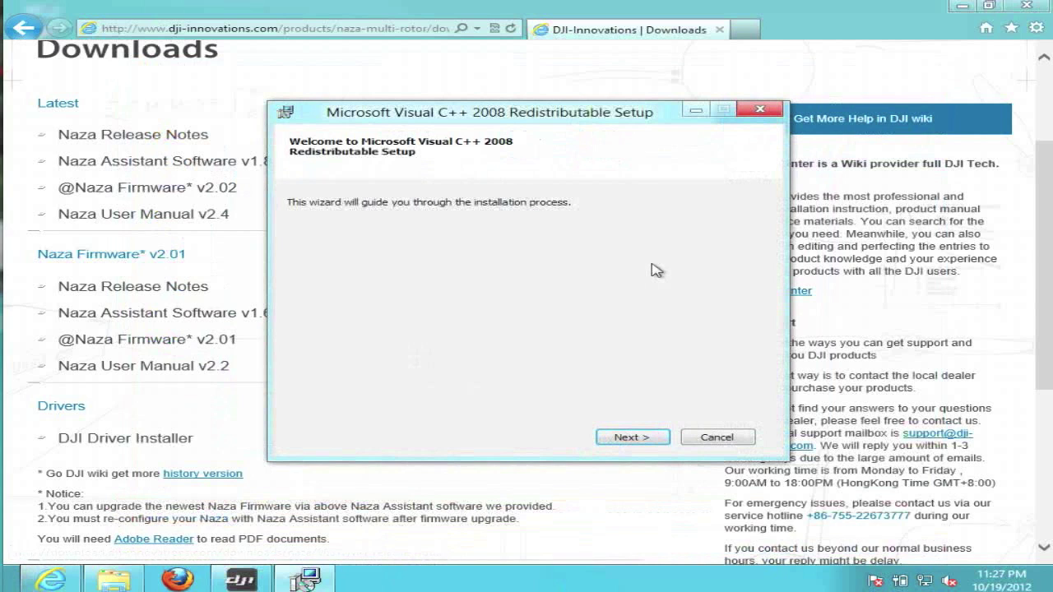
Accept the license terms and install the Microsoft Visual C++ 2008 Redistributable.
left_click(631, 441)
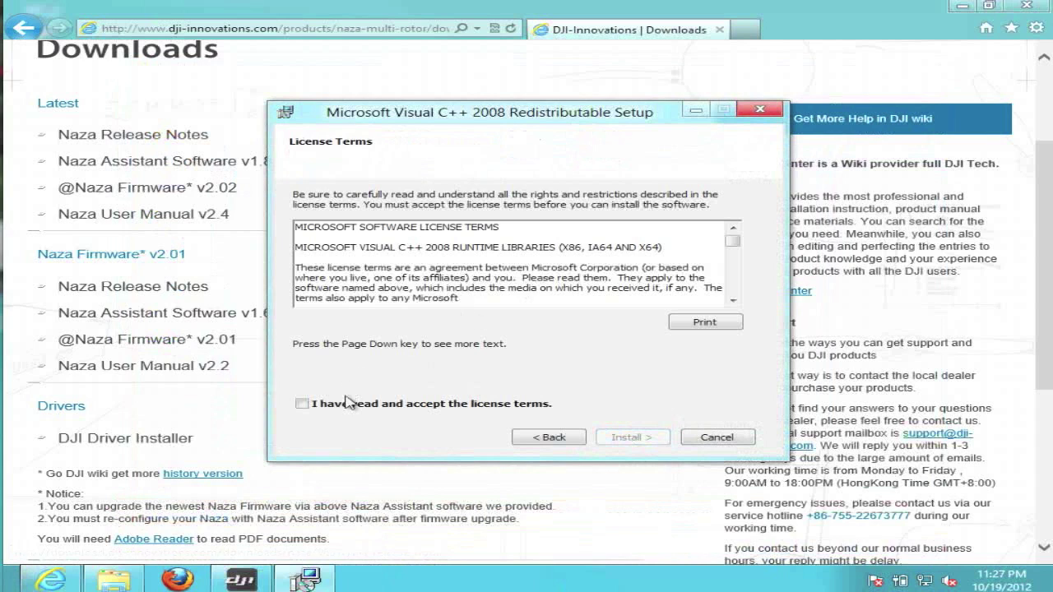
left_click(346, 403)
left_click(650, 442)
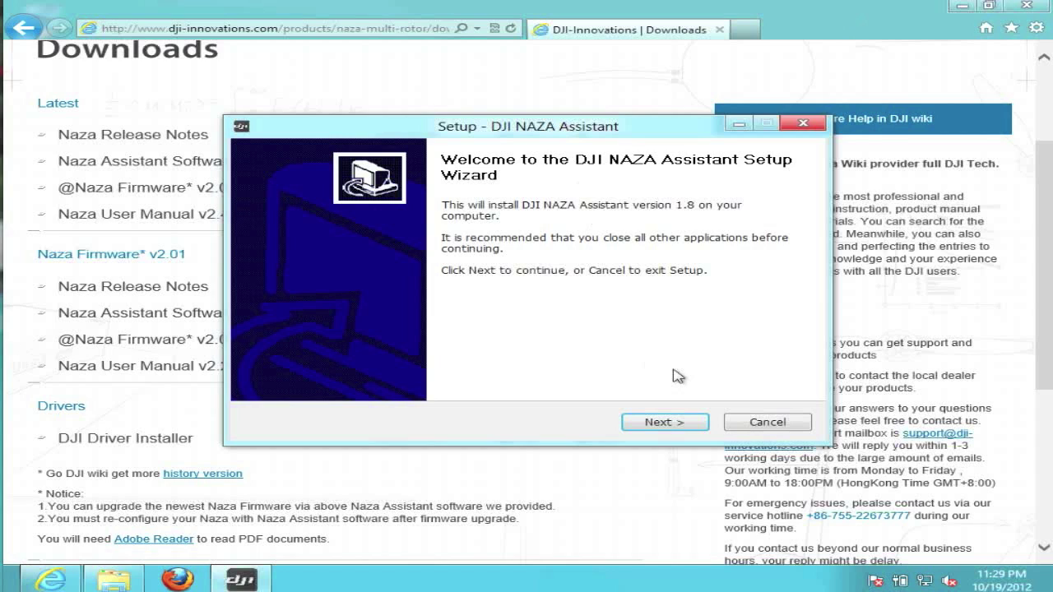
Install DJI NAZA Assistant 1.8, keeping the default destination, Start menu folder and desktop icon option.
left_click(662, 422)
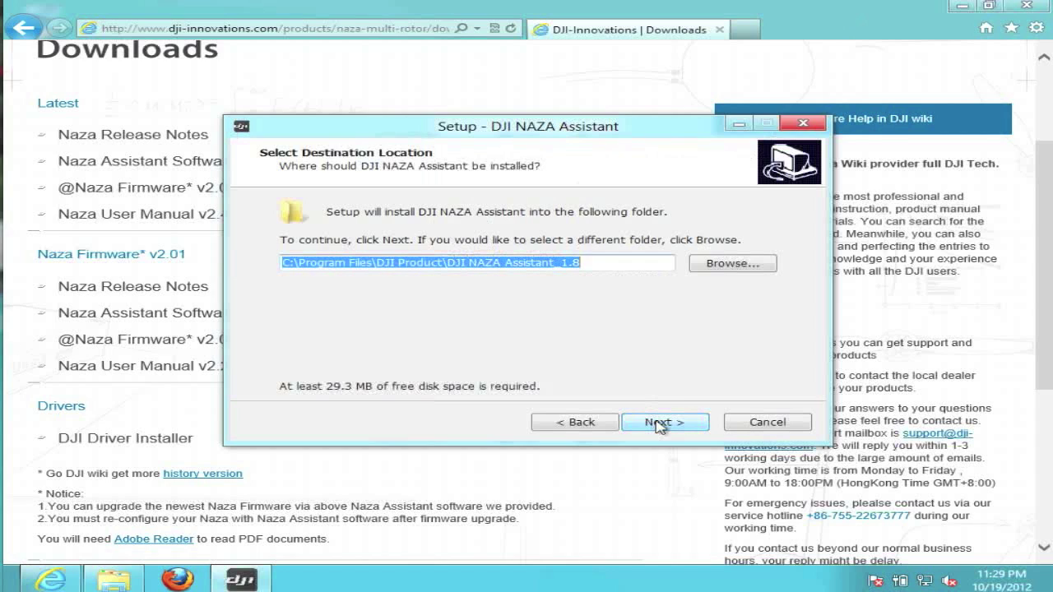
left_click(654, 422)
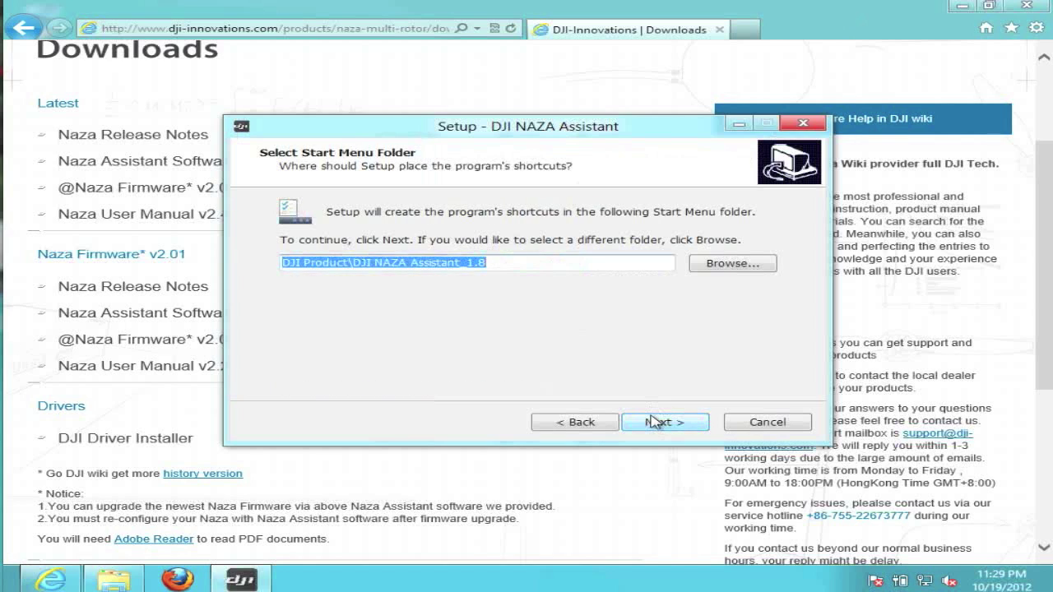
left_click(654, 422)
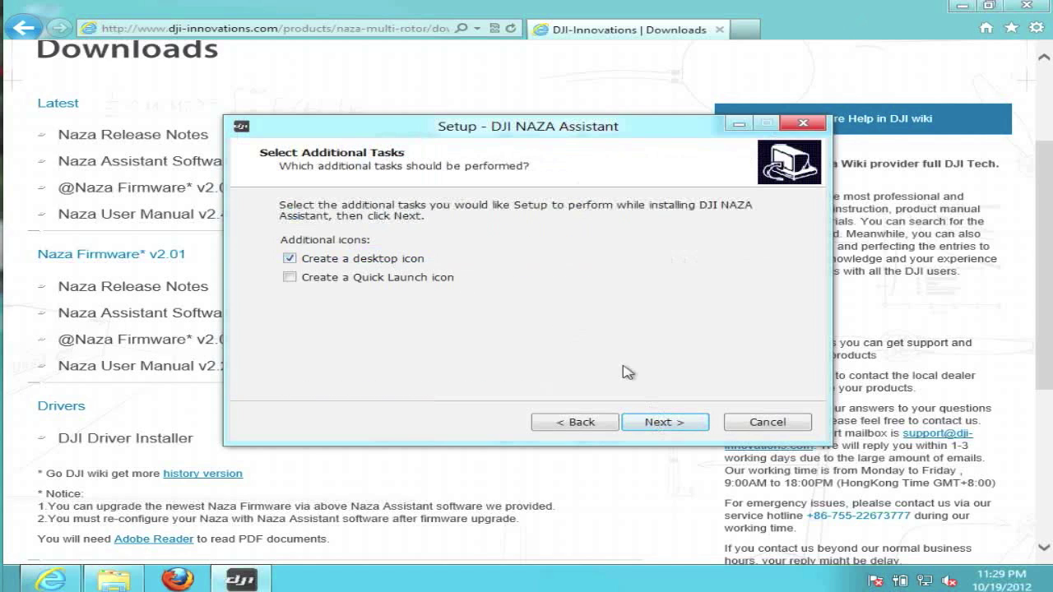
left_click(658, 422)
left_click(663, 422)
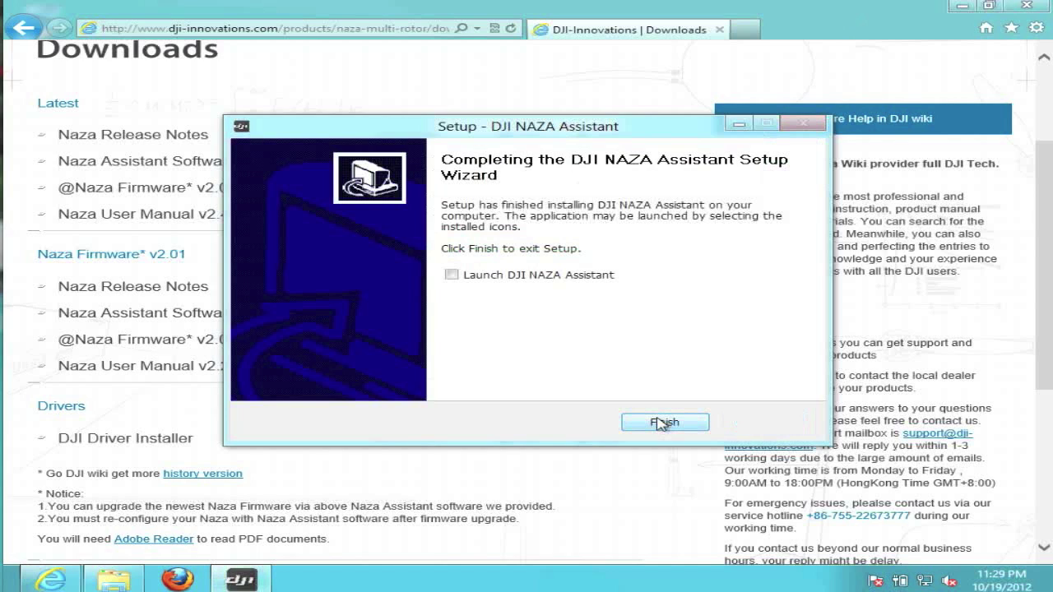
Finish the setup with the option to launch DJI NAZA Assistant enabled, and skip the intro screen.
left_click(499, 278)
left_click(663, 423)
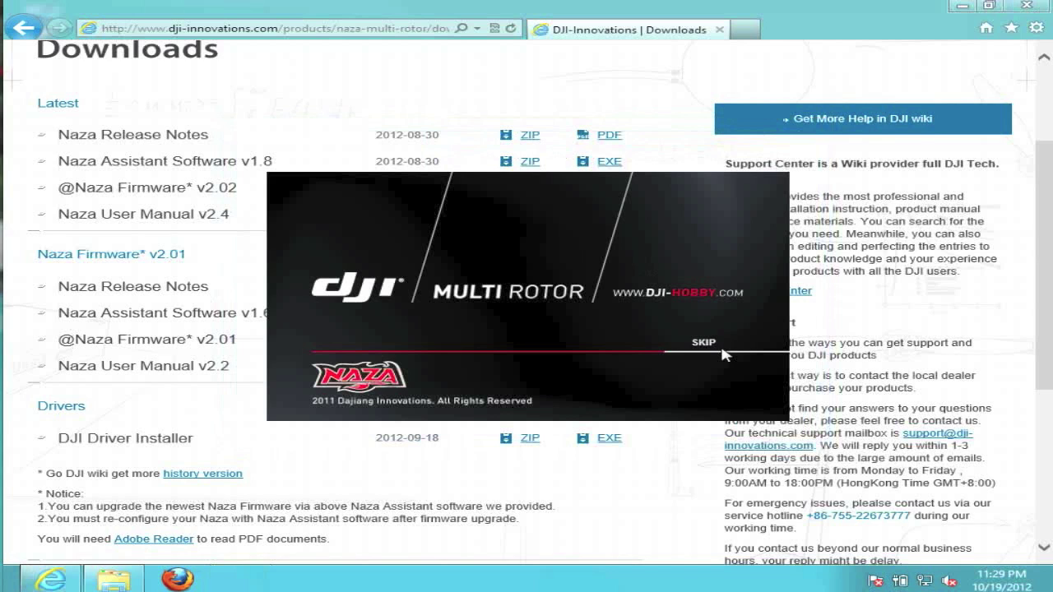
left_click(701, 343)
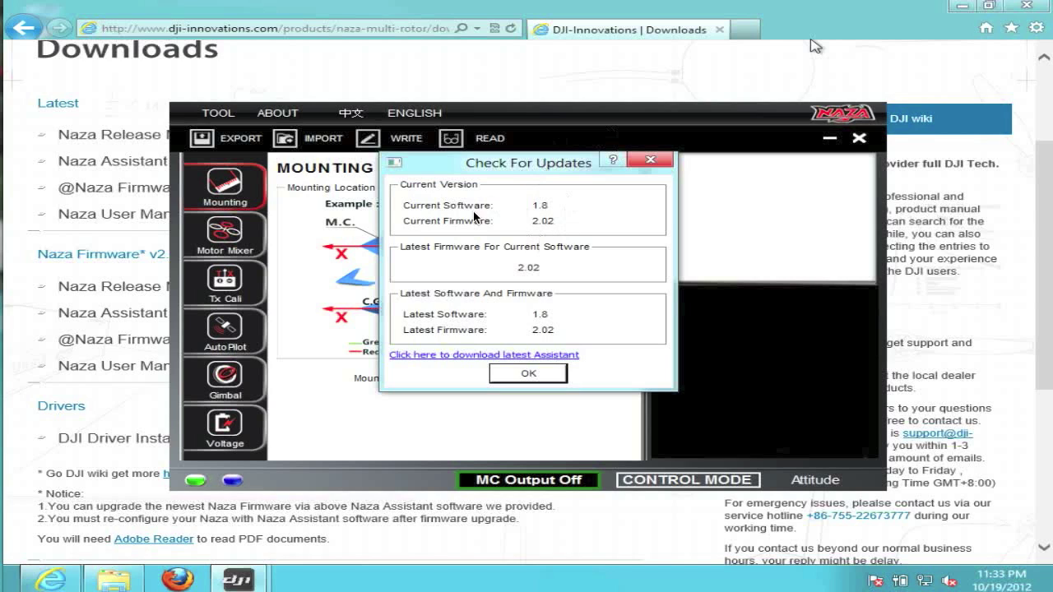
Close the update check and look through the Motor Mixer and Tx Cali settings, ending back on the Mounting page.
left_click(650, 160)
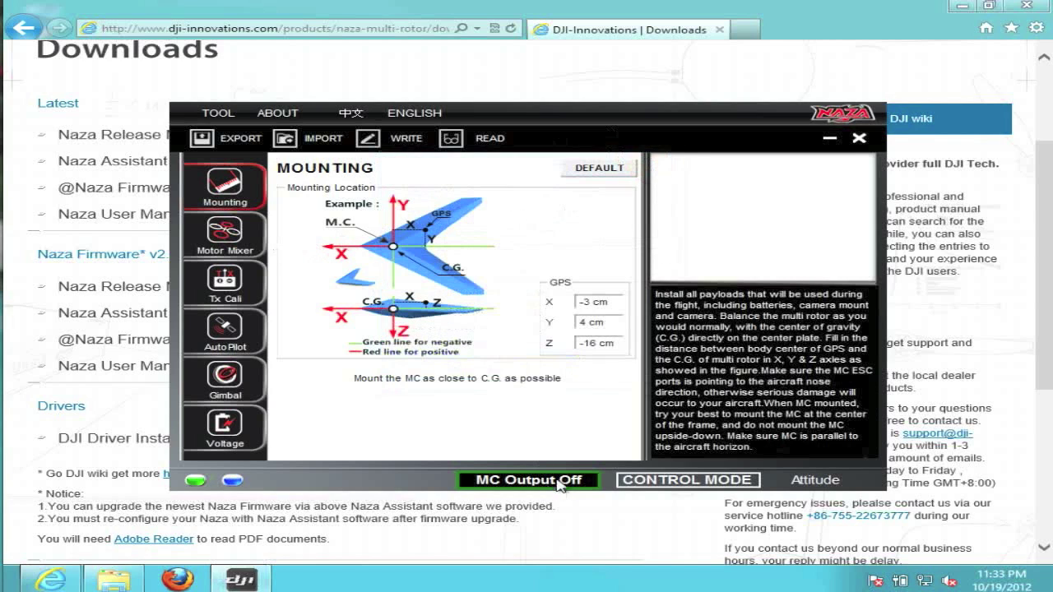
left_click(224, 230)
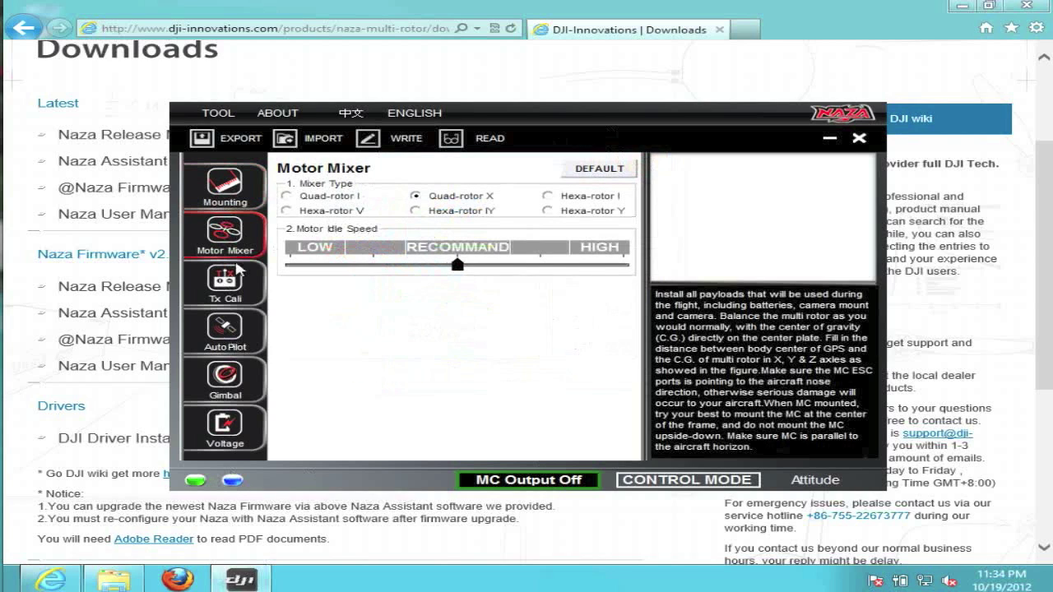
left_click(238, 282)
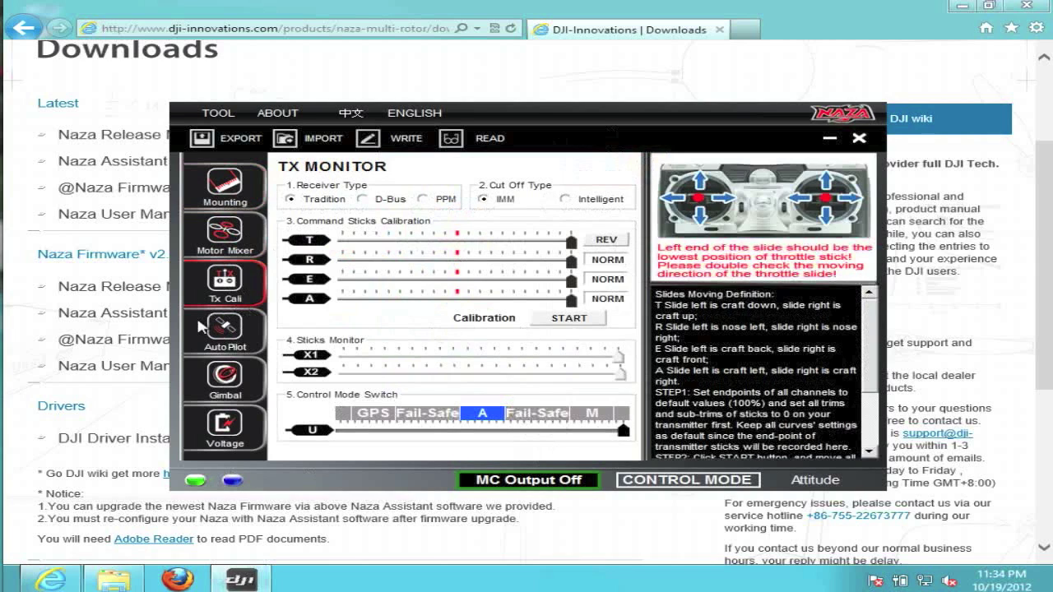
mouse_move(308, 342)
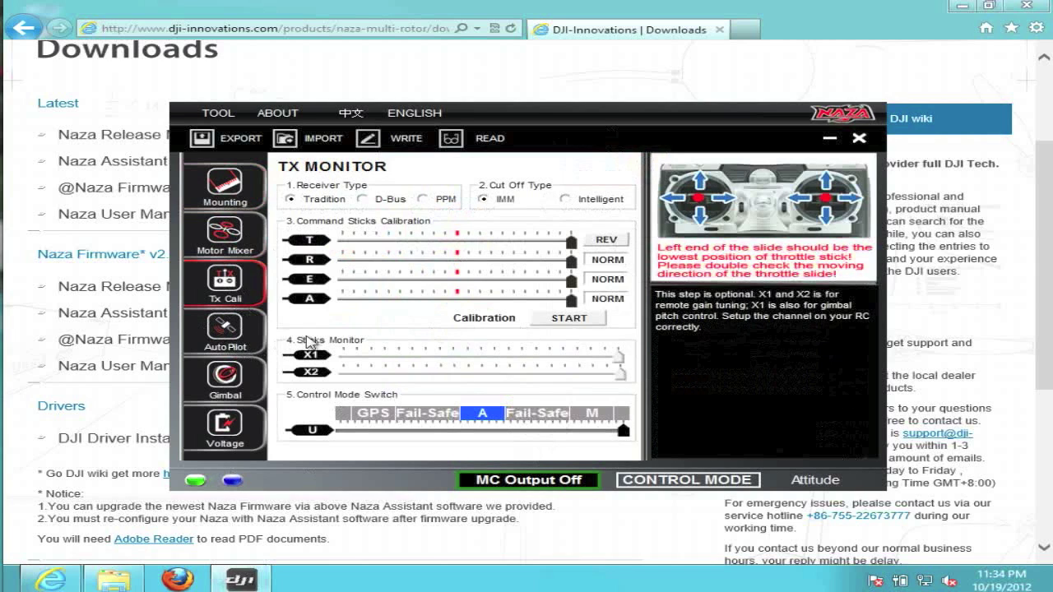
left_click(231, 200)
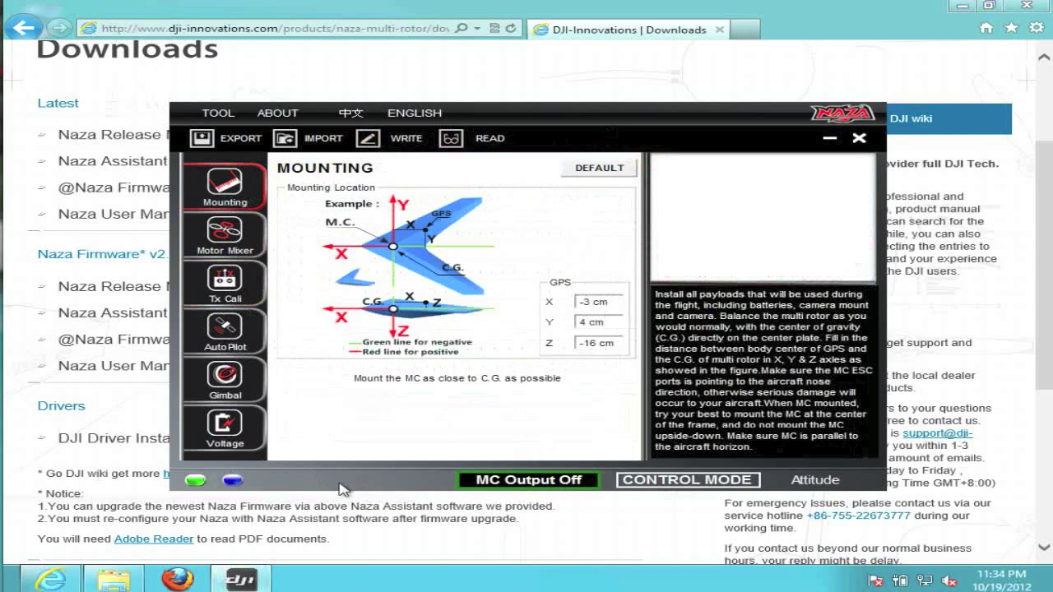
left_click(333, 74)
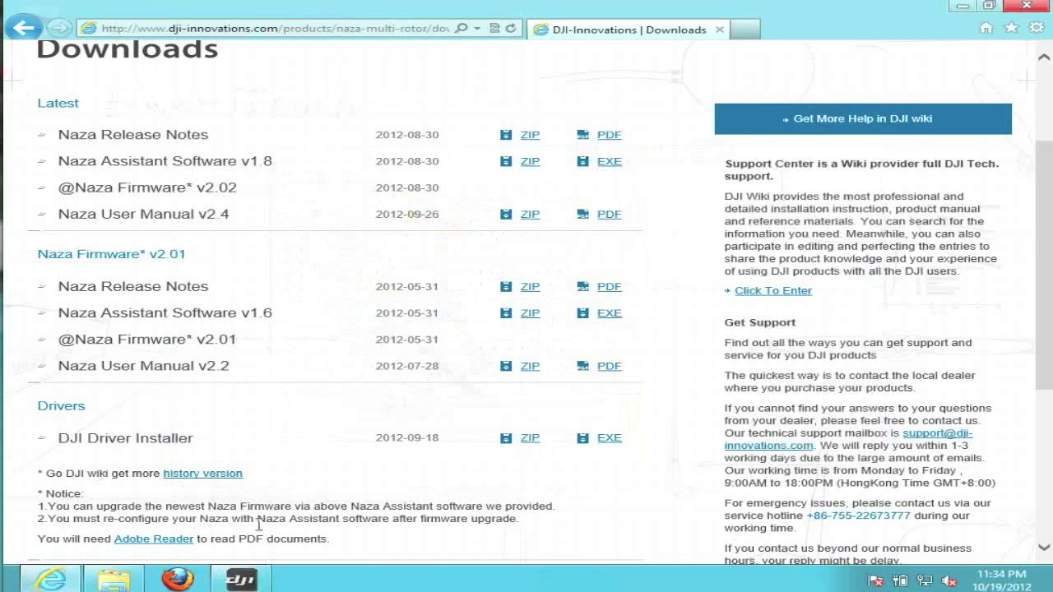
left_click(252, 581)
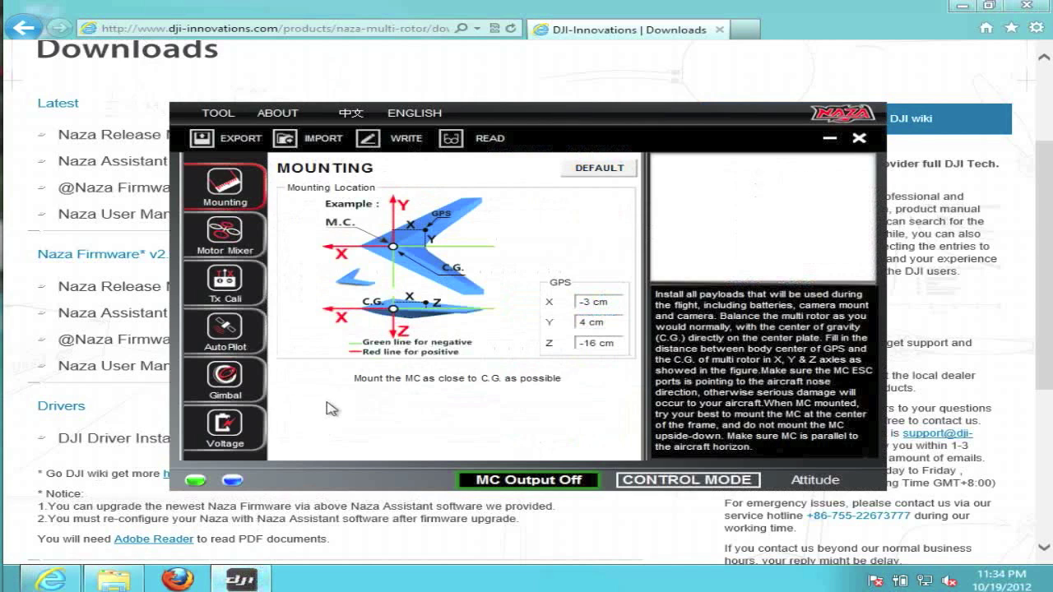